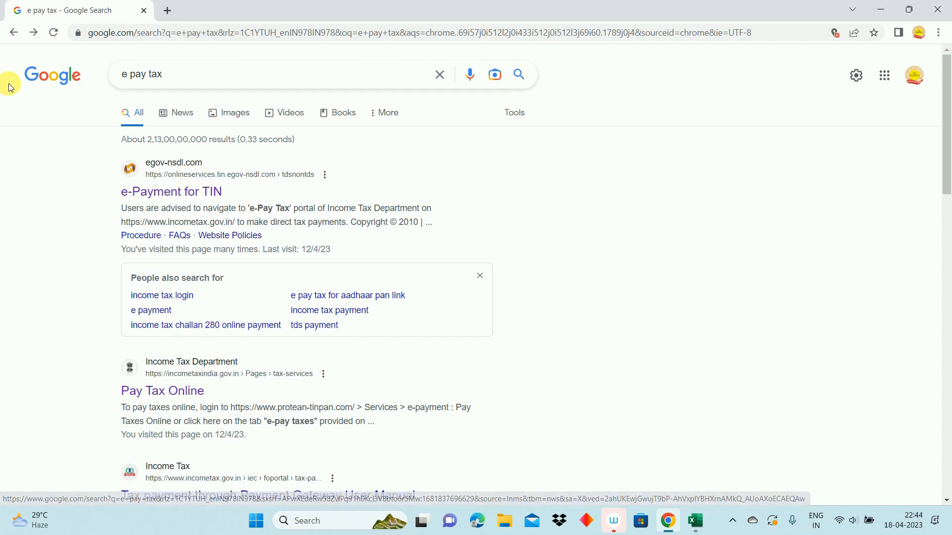
Open the e-Payment for TIN search result and follow its link to the Income Tax Department portal
click(179, 198)
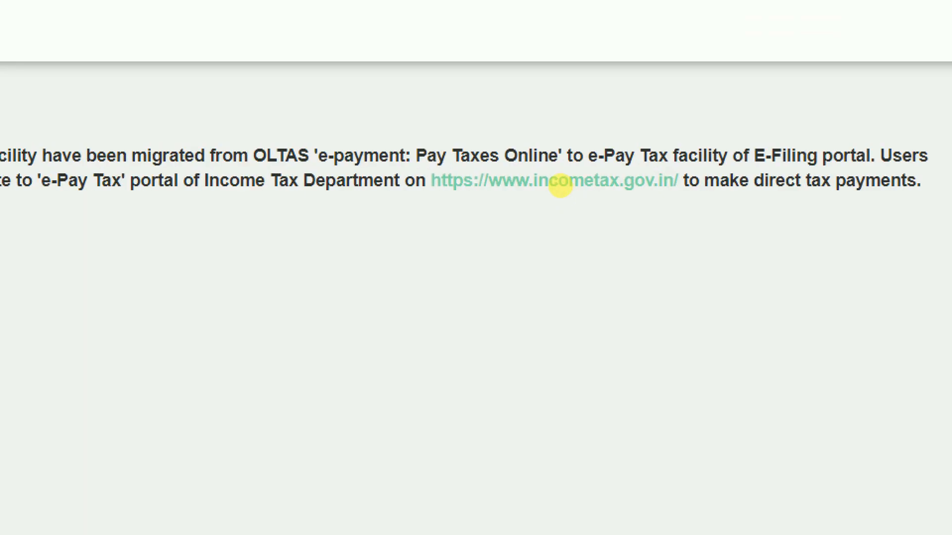
click(560, 186)
click(416, 164)
drag(416, 165, 611, 220)
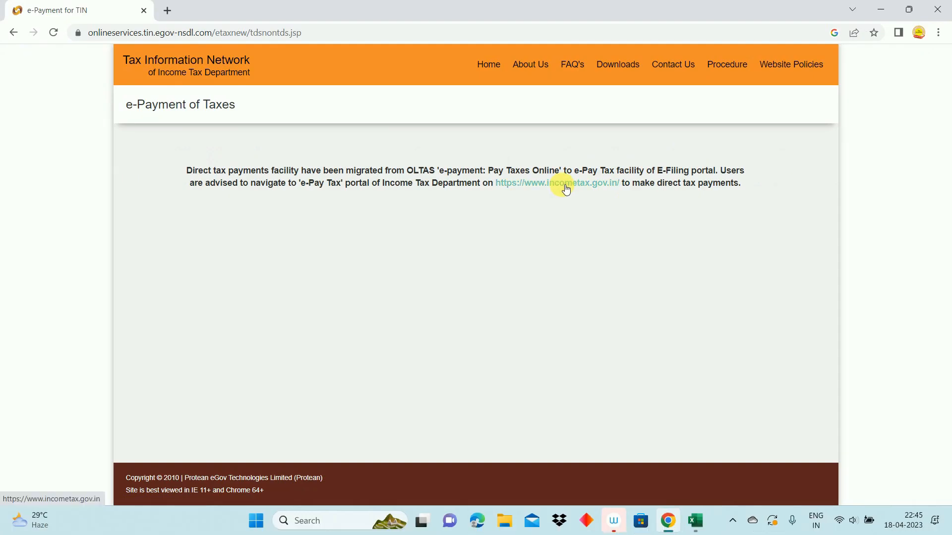
click(564, 186)
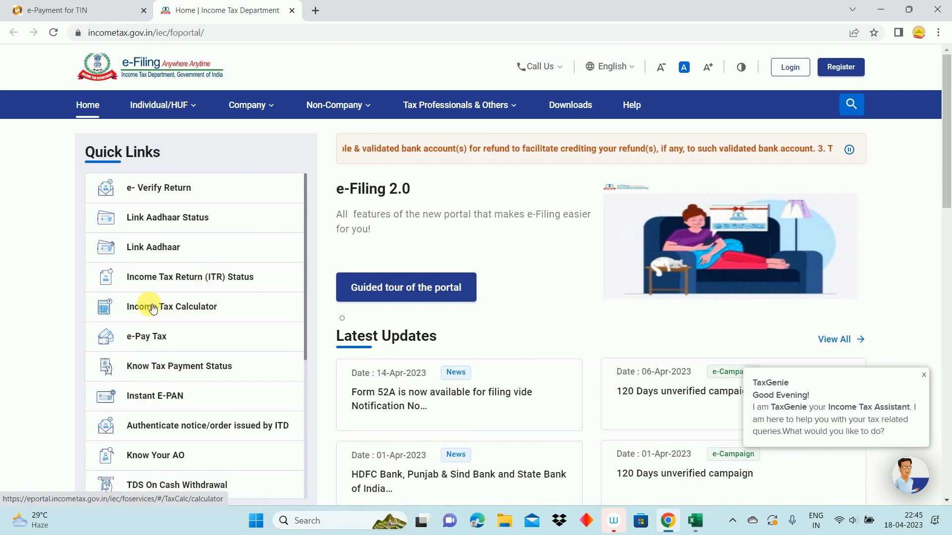
Examine the portal's pre-login e-Pay Tax, login and registration pages, and return to its home page
click(138, 337)
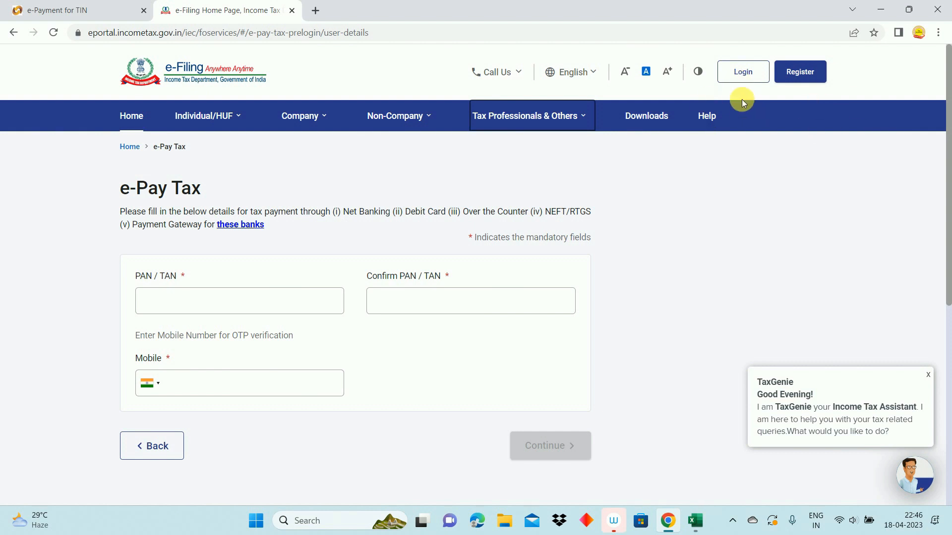
click(742, 74)
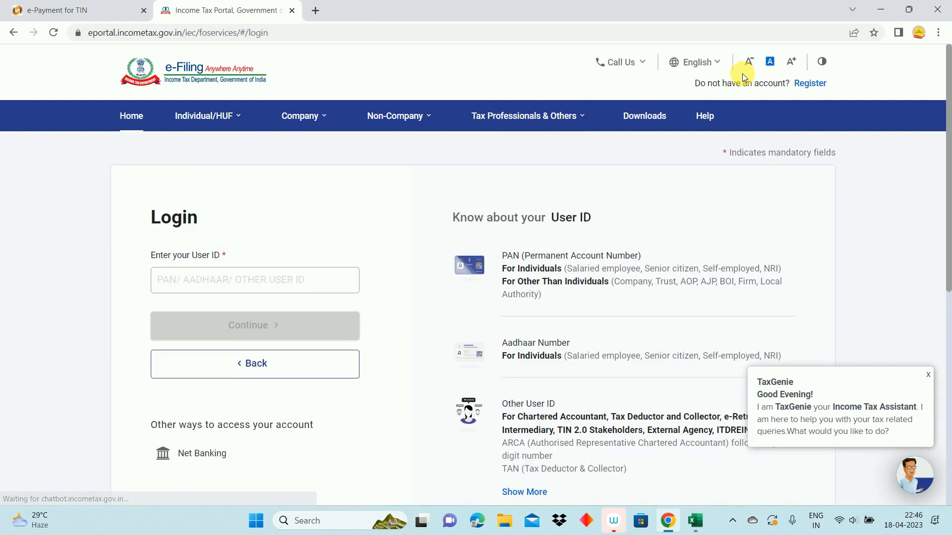
click(237, 279)
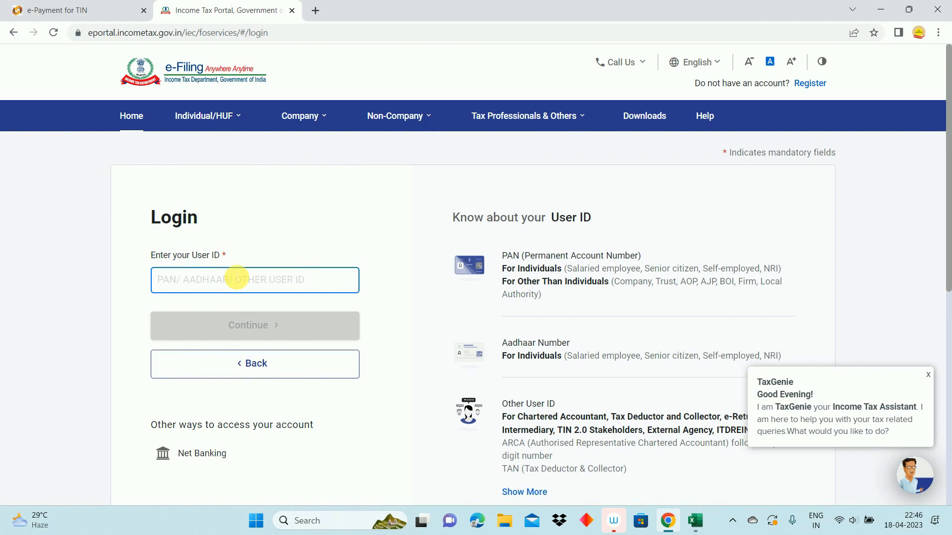
click(213, 115)
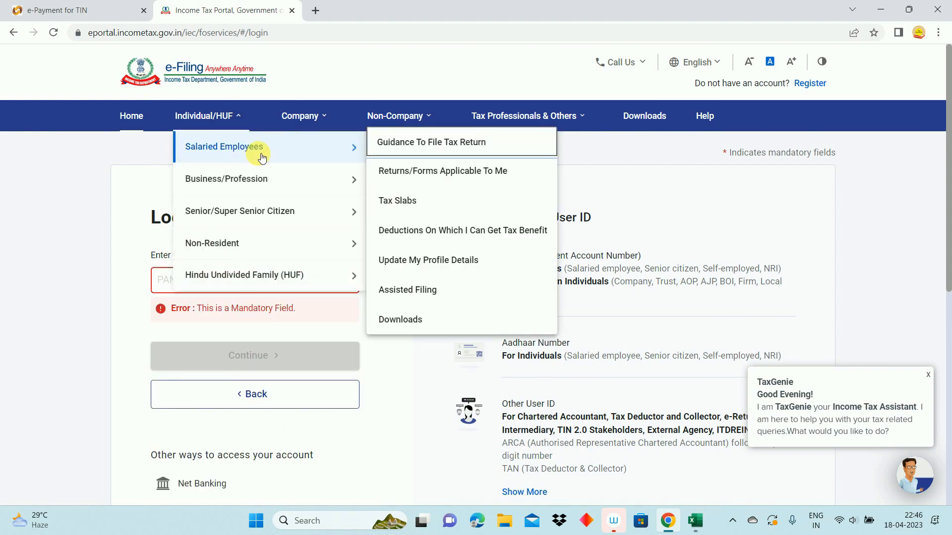
click(44, 150)
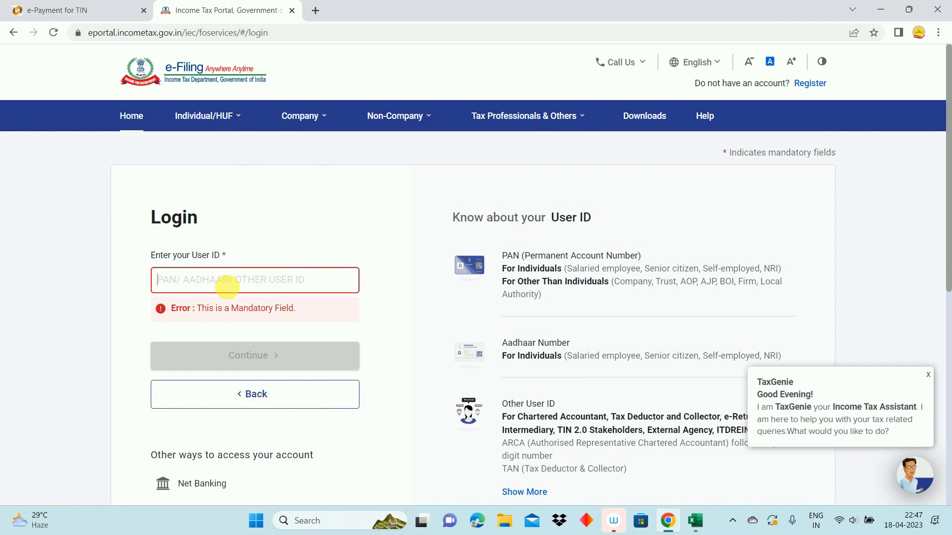
click(813, 84)
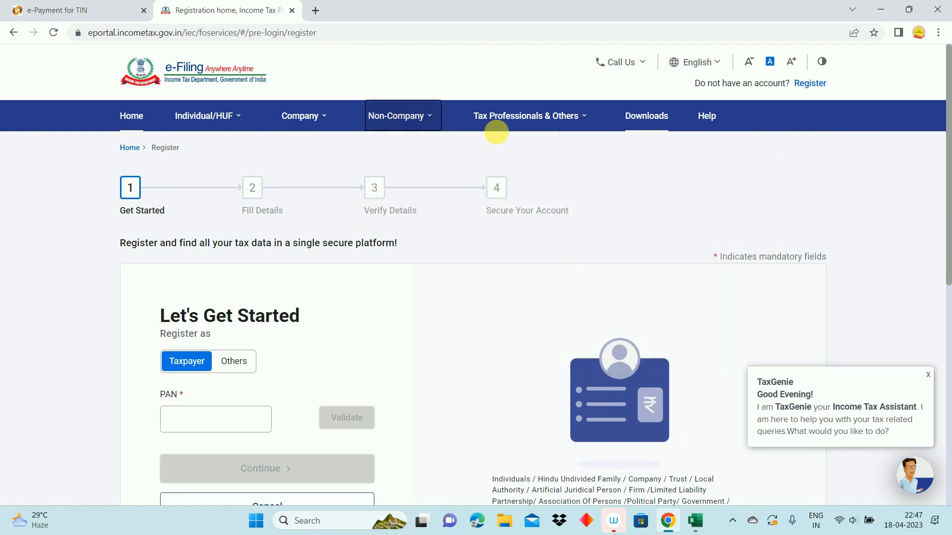
click(132, 124)
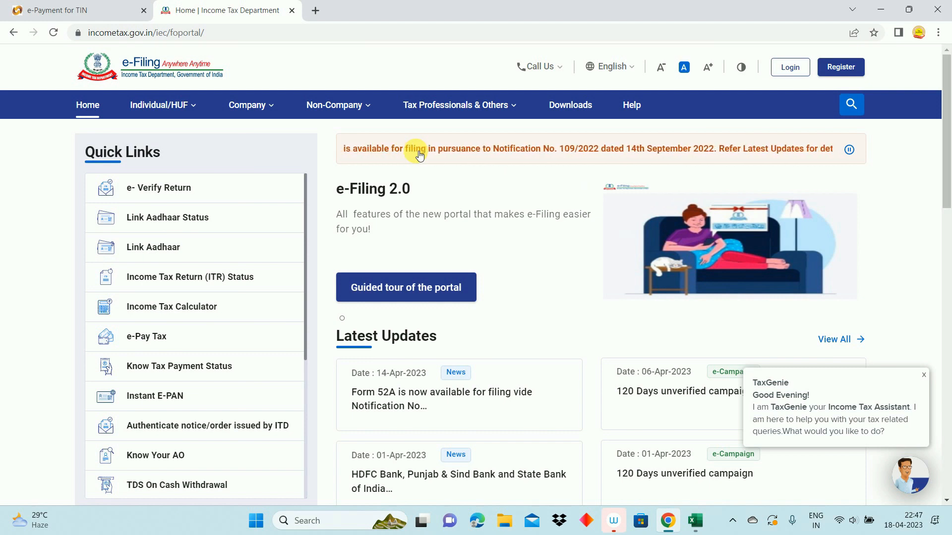
Log in to the e-Filing portal with the user ID and the account password
click(790, 68)
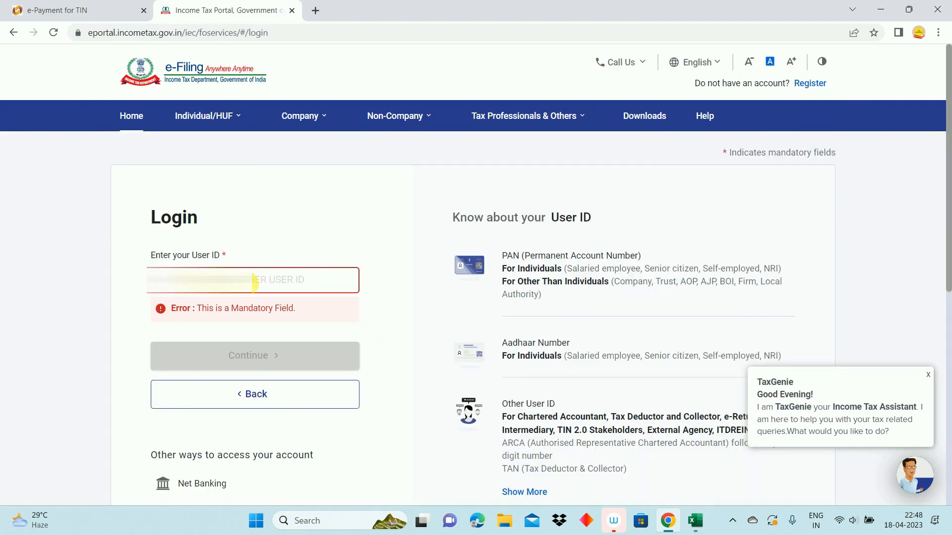
key(ctrl+v)
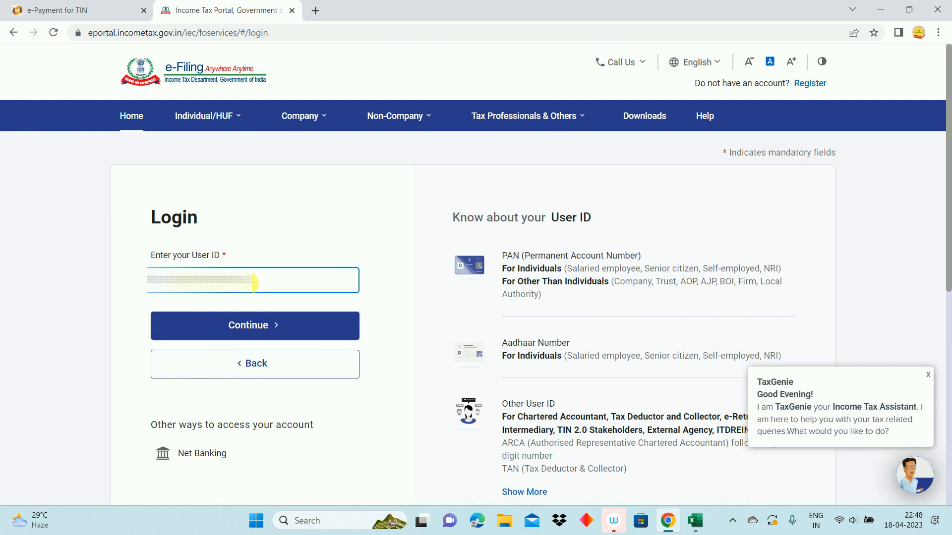
click(250, 323)
click(252, 324)
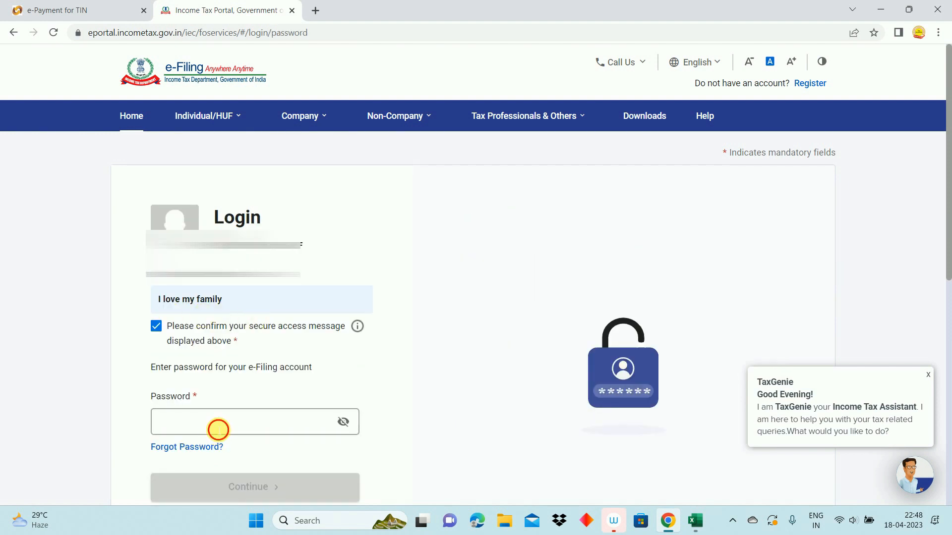
click(218, 429)
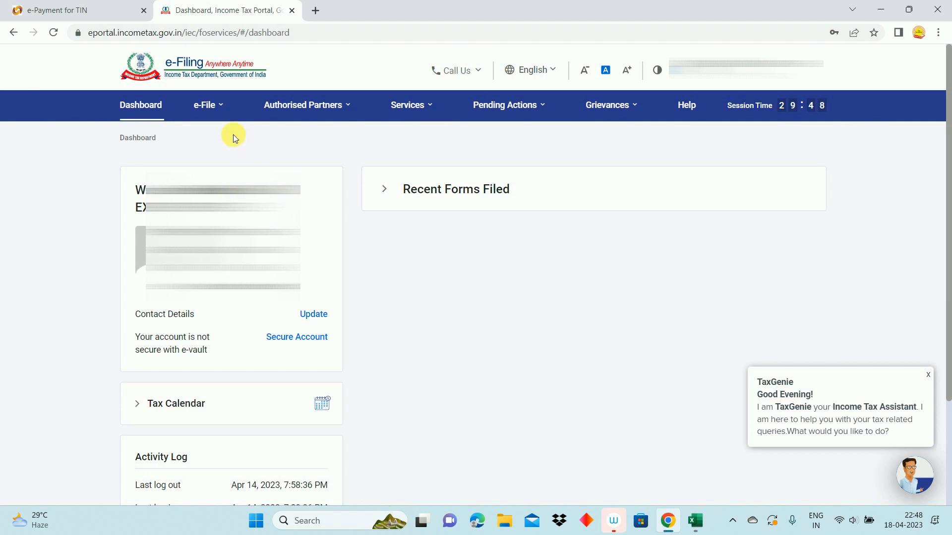
Open the e-Pay Tax service for the logged-in account and start a new payment
click(208, 115)
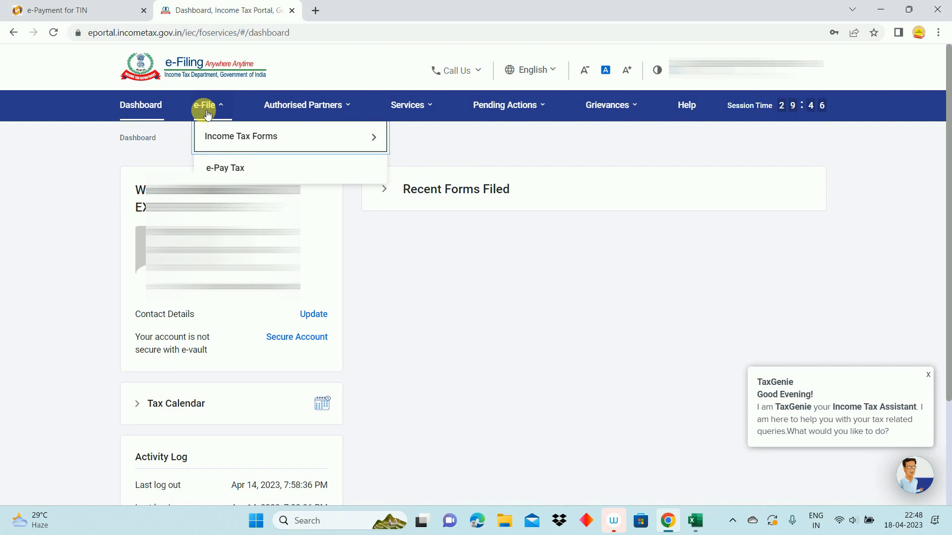
click(227, 169)
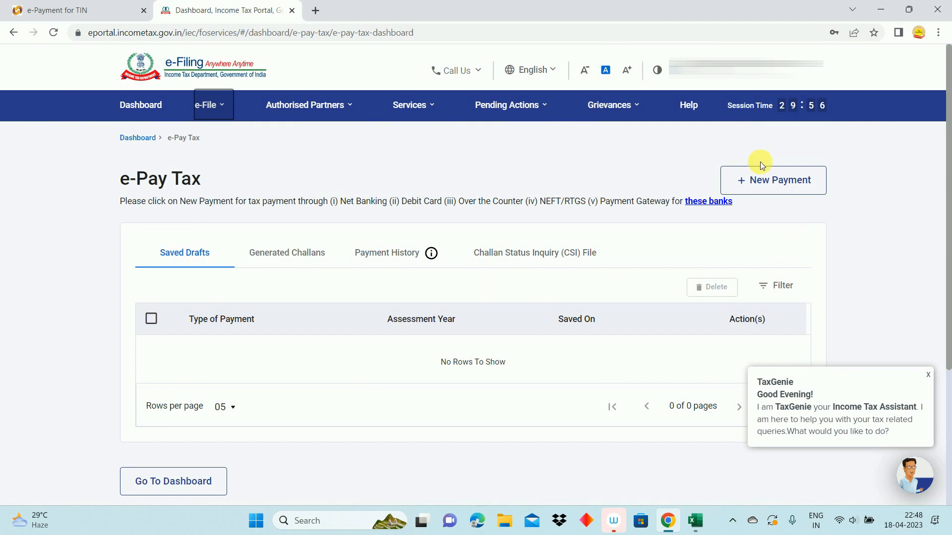
click(817, 190)
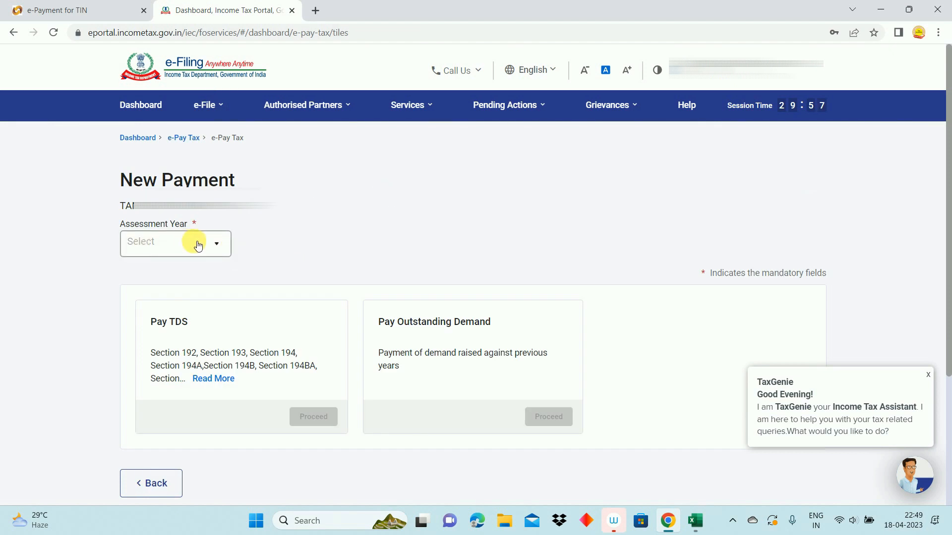
Set the assessment year to 2023-24 and proceed with the Pay TDS option
click(225, 245)
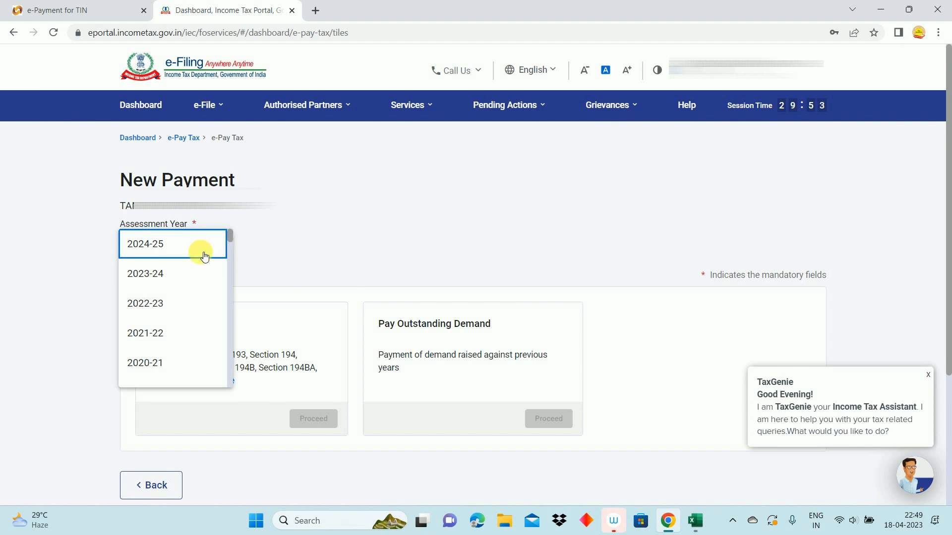
click(173, 276)
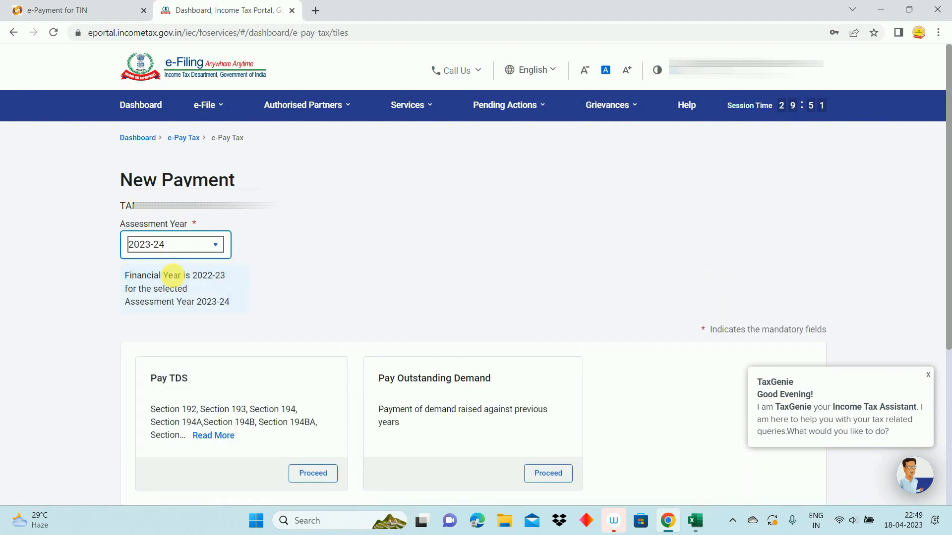
scroll(368, 268, down, 3)
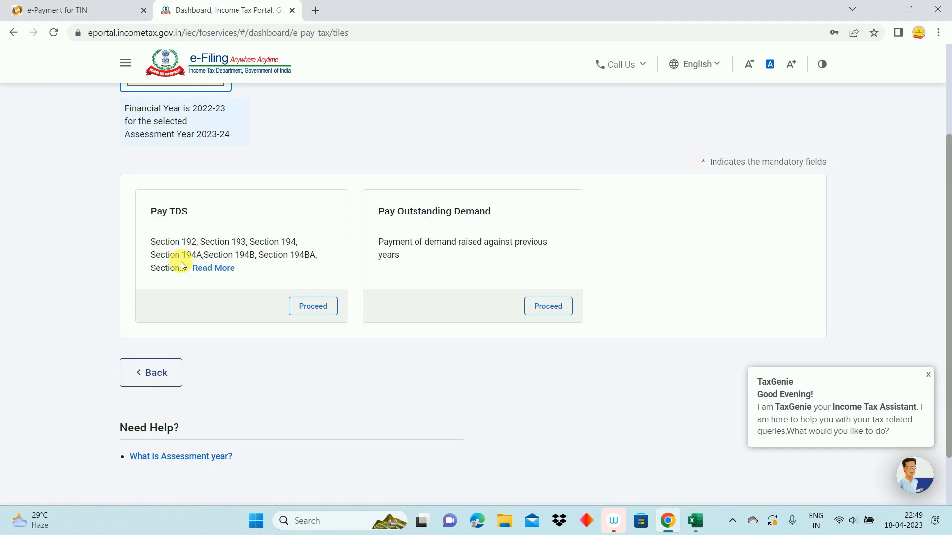
click(315, 306)
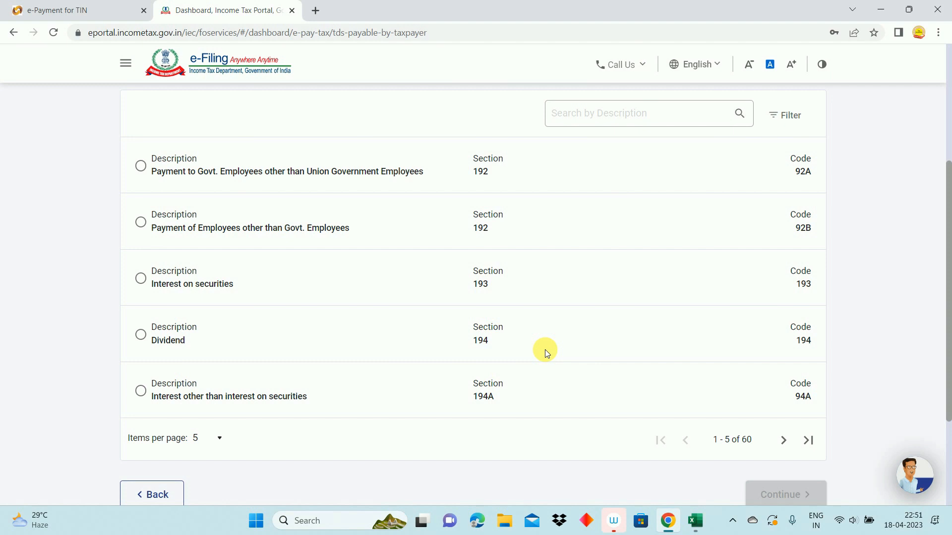
Search the payment descriptions for "cont", select "Payment of contractors and sub-contractors" under section 194C, and continue
click(600, 123)
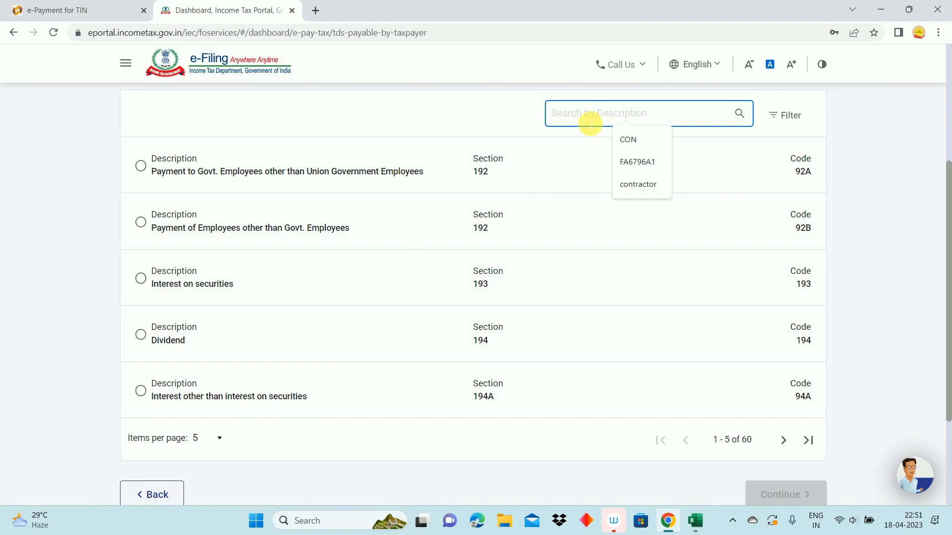
text(cont)
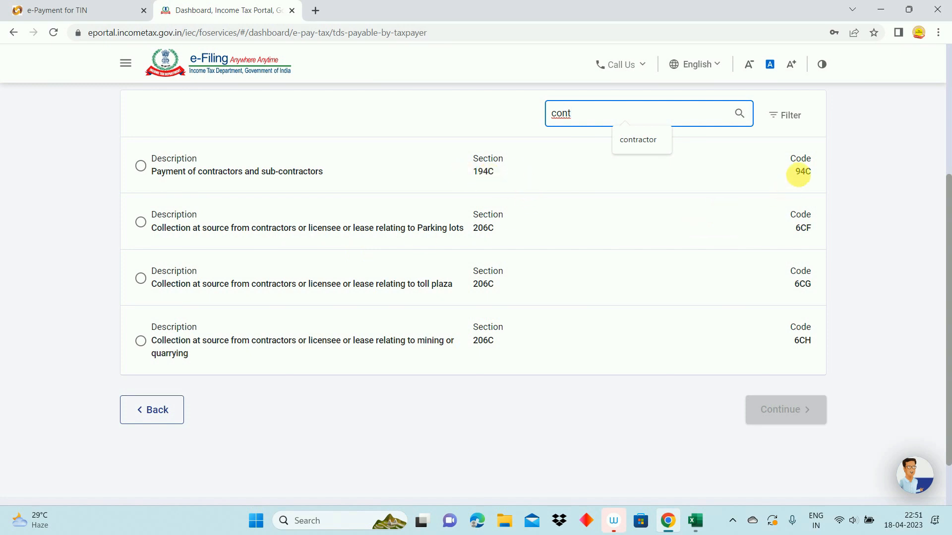
click(141, 166)
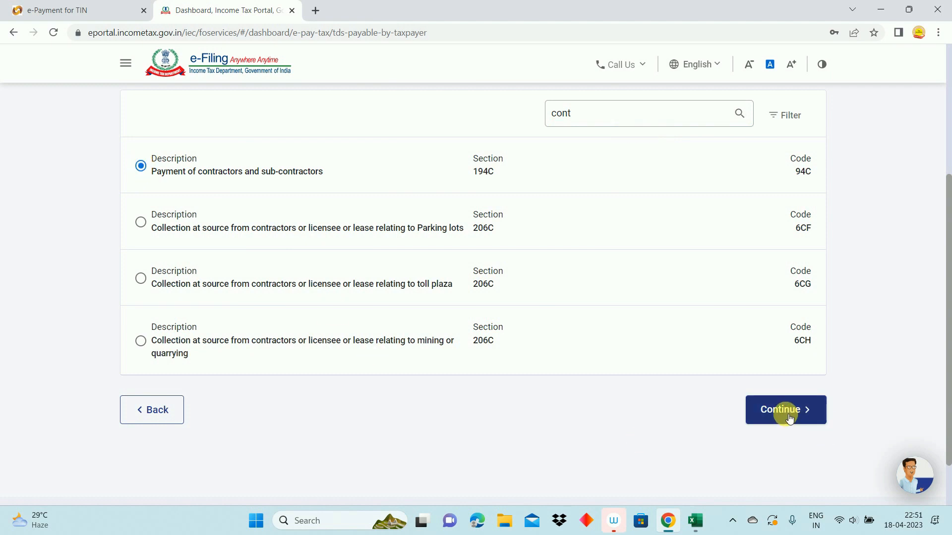
click(789, 418)
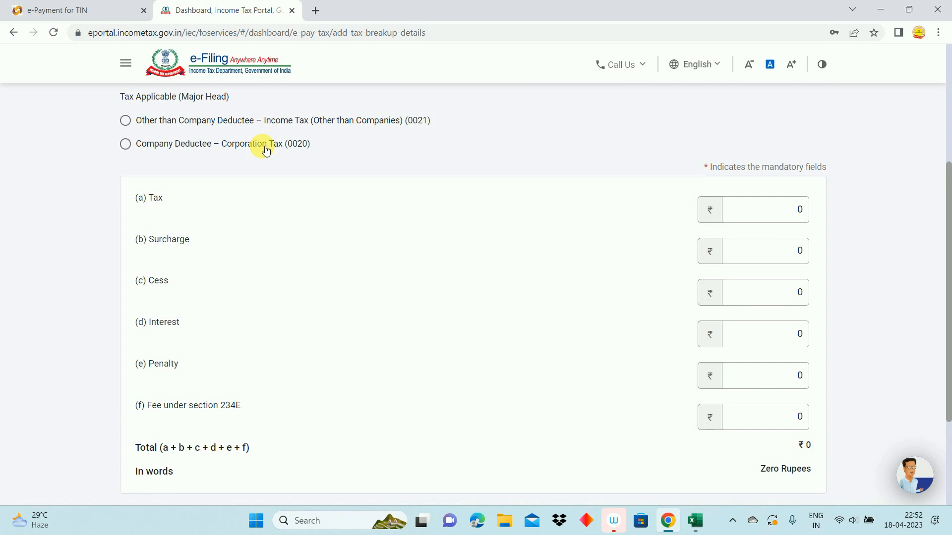
Choose Company Deductee – Corporation Tax (0020) as the major head, enter a tax amount of 5,000, and continue to the payment details
click(130, 145)
click(776, 212)
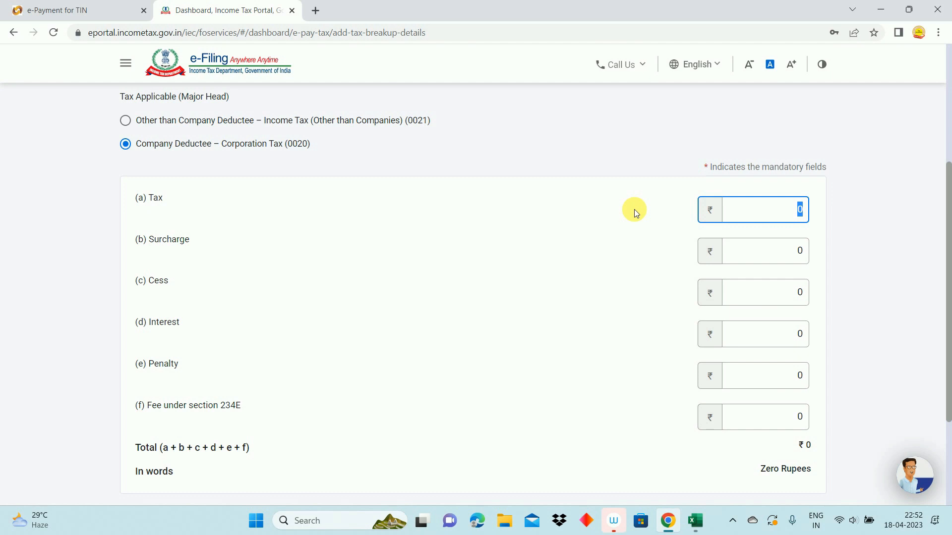
text(5000)
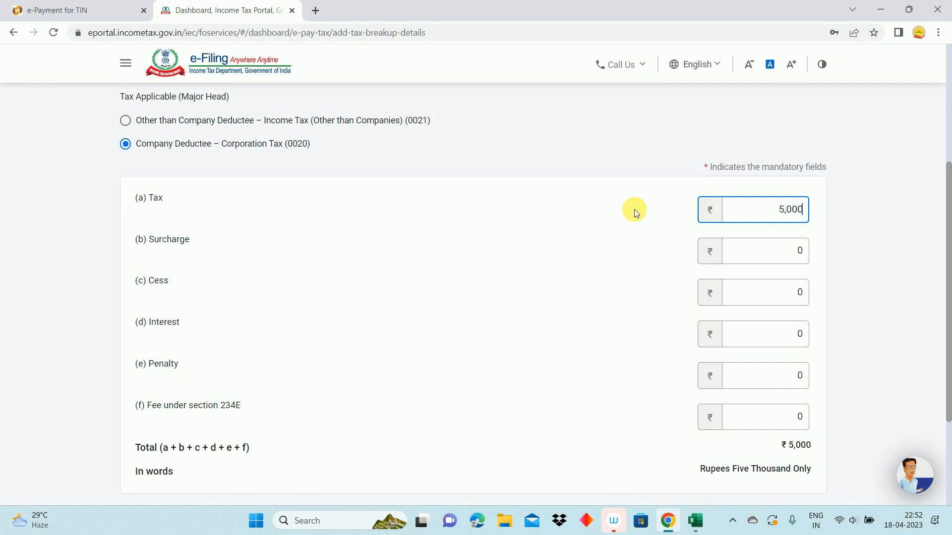
key(Tab)
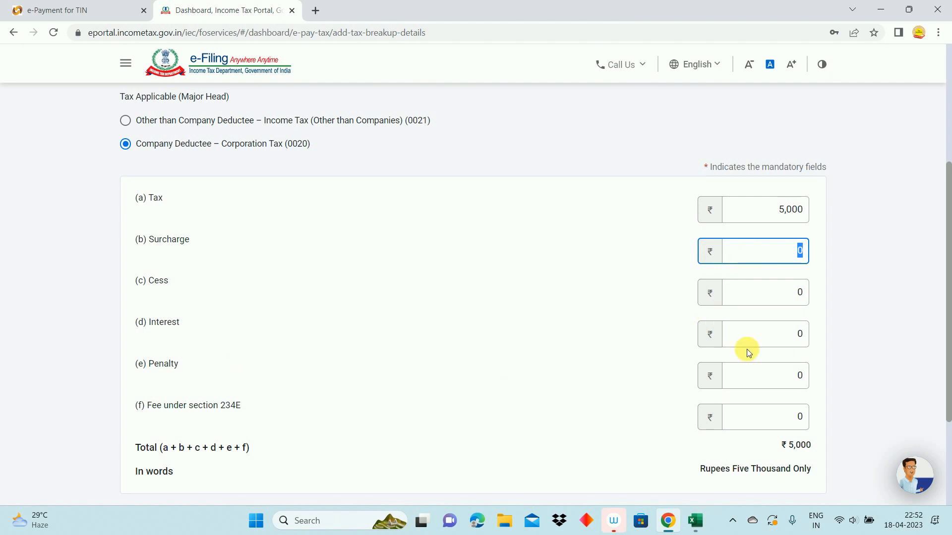
drag(943, 298, 948, 386)
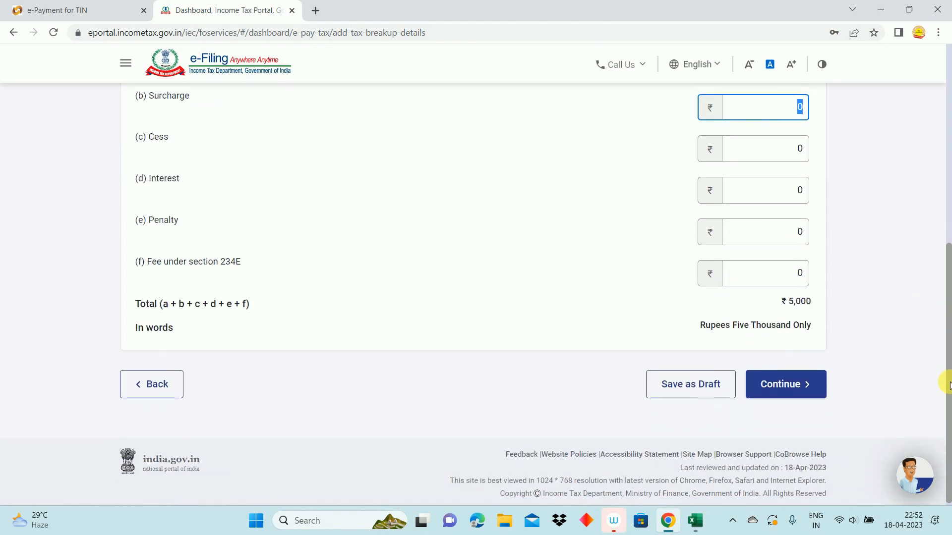
click(797, 394)
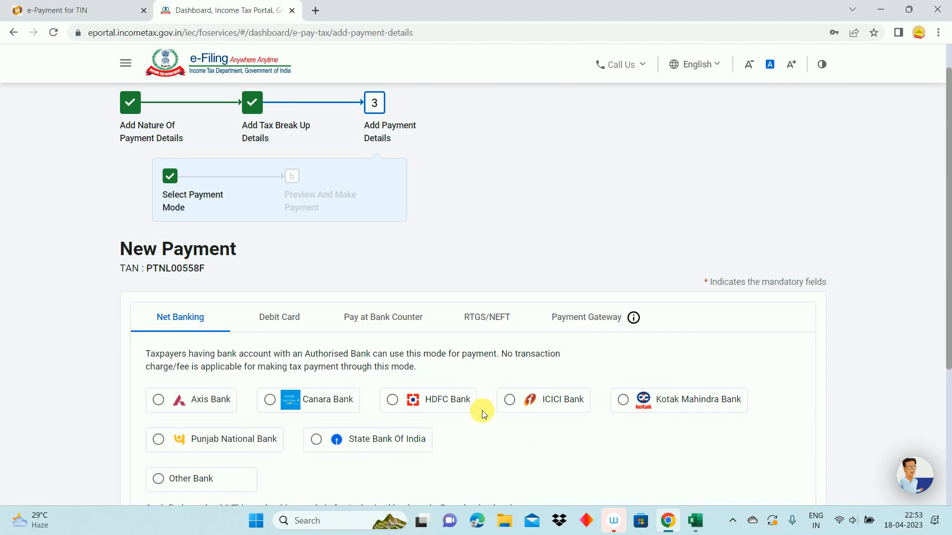
Review the Debit Card, Pay at Bank Counter, RTGS/NEFT and Payment Gateway payment modes
click(276, 322)
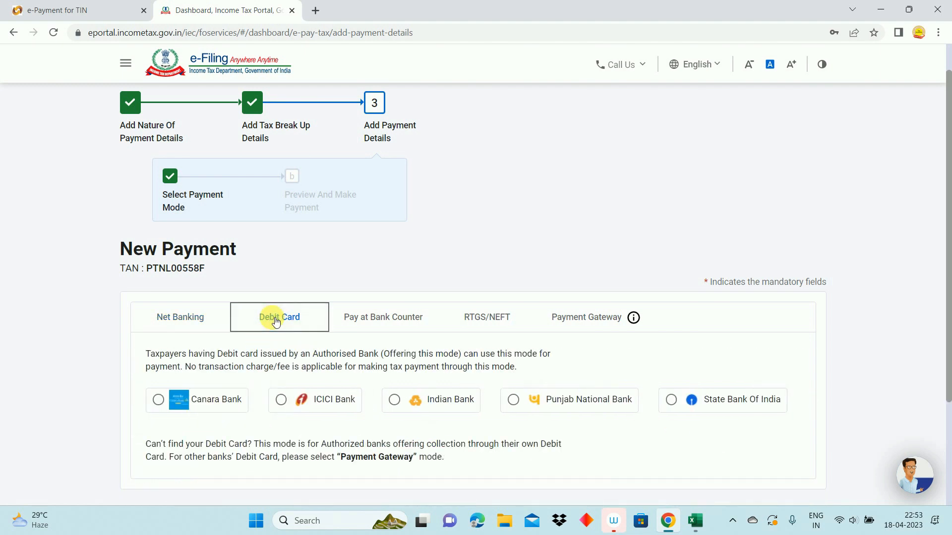
click(378, 316)
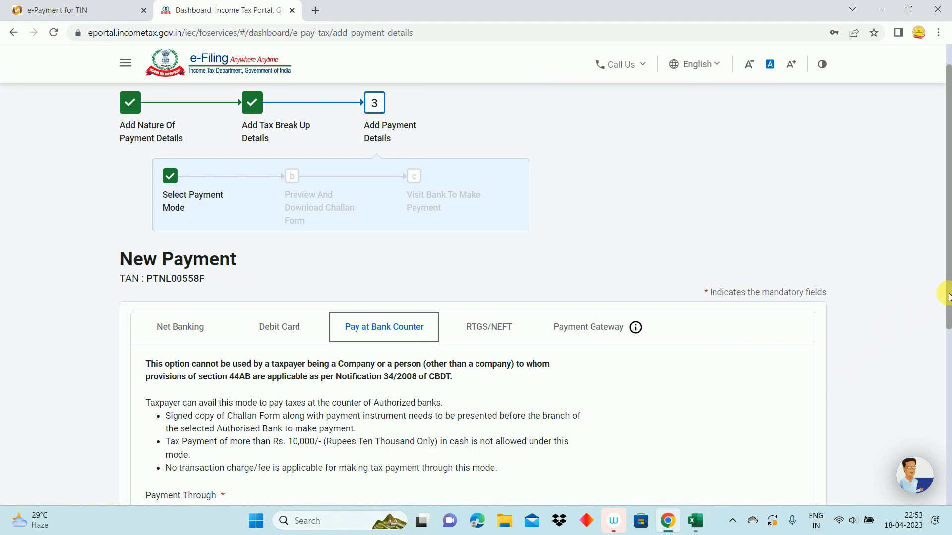
scroll(948, 297, down, 1)
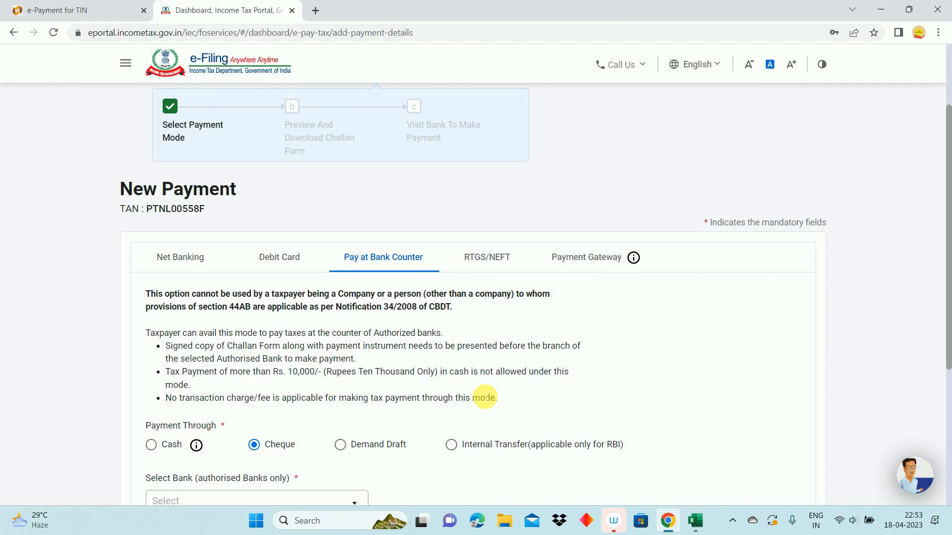
click(486, 262)
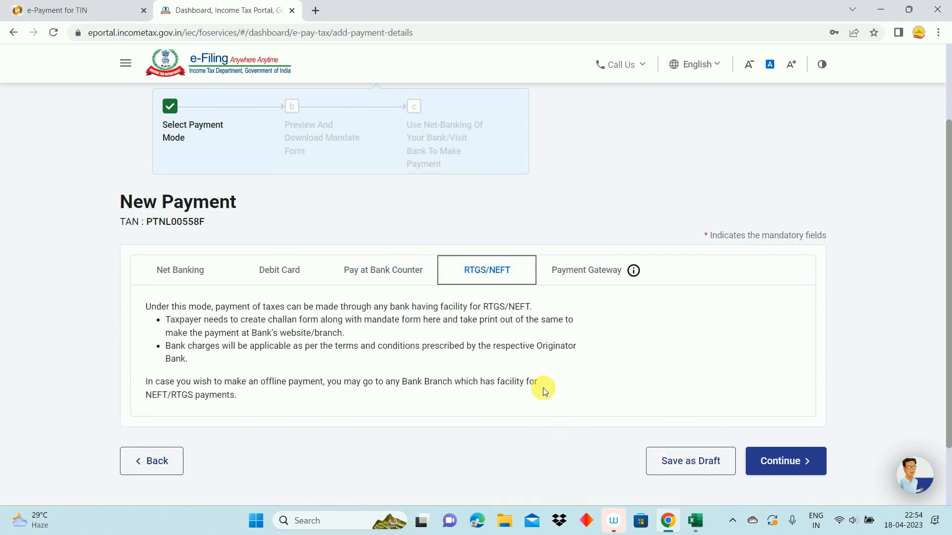
click(593, 282)
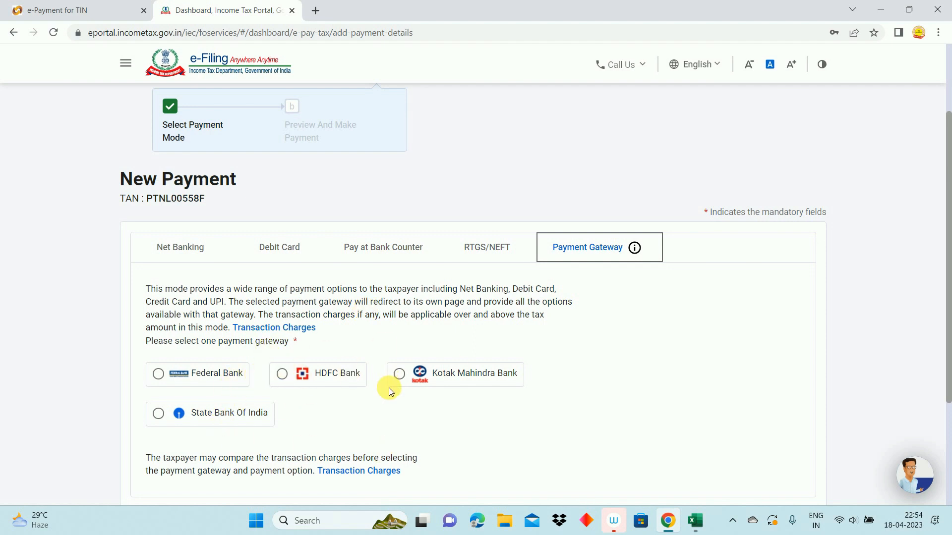
Select State Bank Of India as the payment gateway and continue to the payment preview
scroll(389, 389, down, 2)
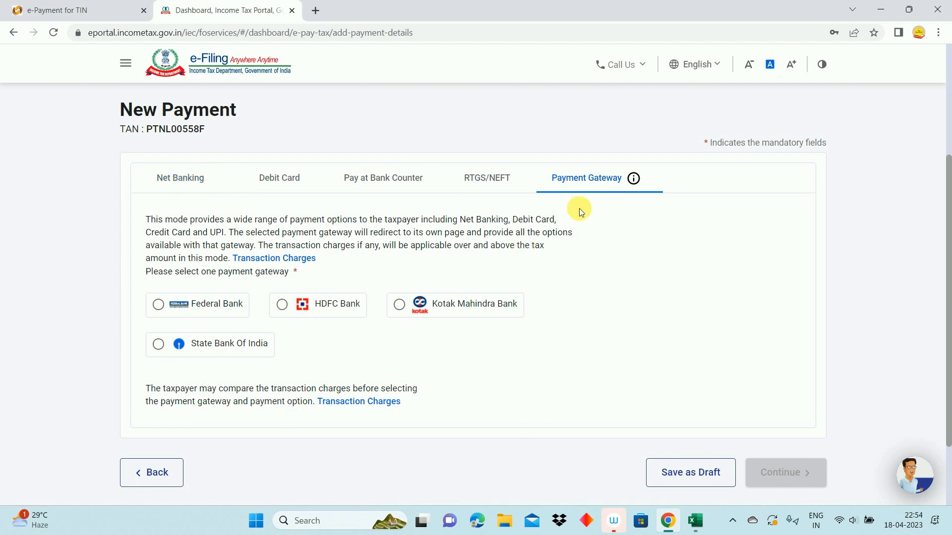
click(158, 345)
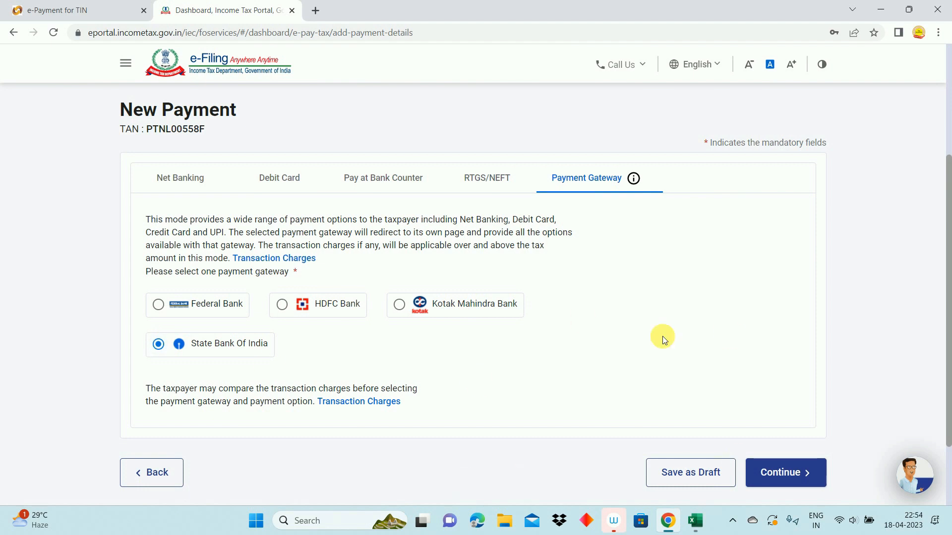
click(772, 474)
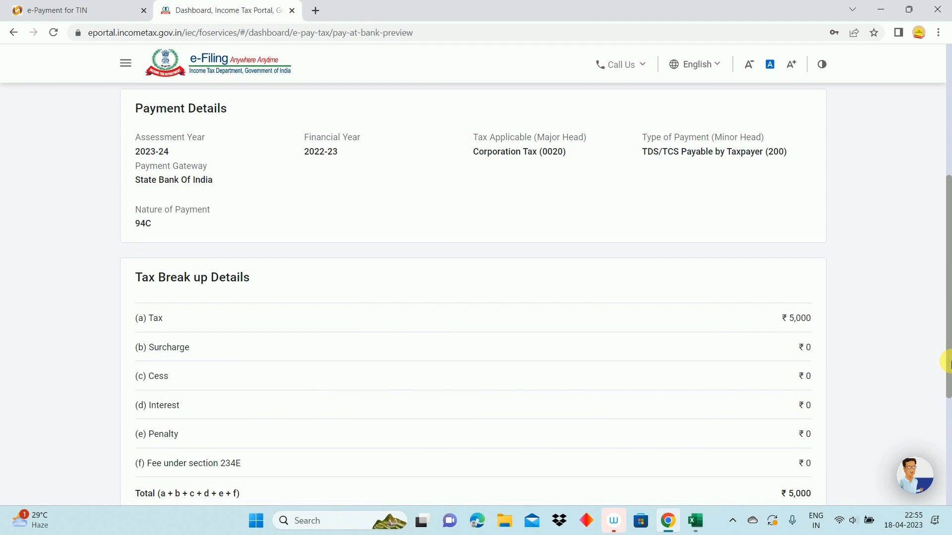
Review the tax break-up, choose to pay immediately, agree to the terms and conditions, and submit the payment to the bank
scroll(947, 392, down, 3)
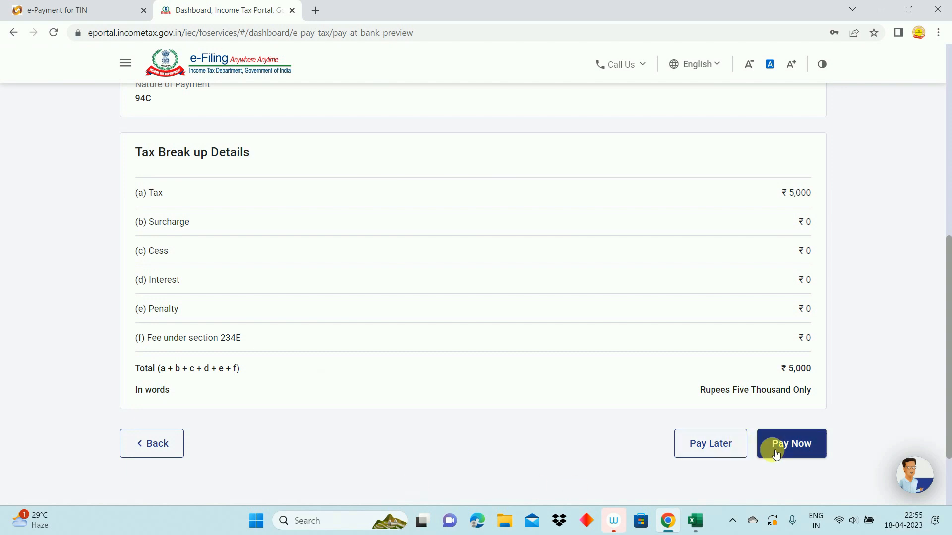
click(796, 446)
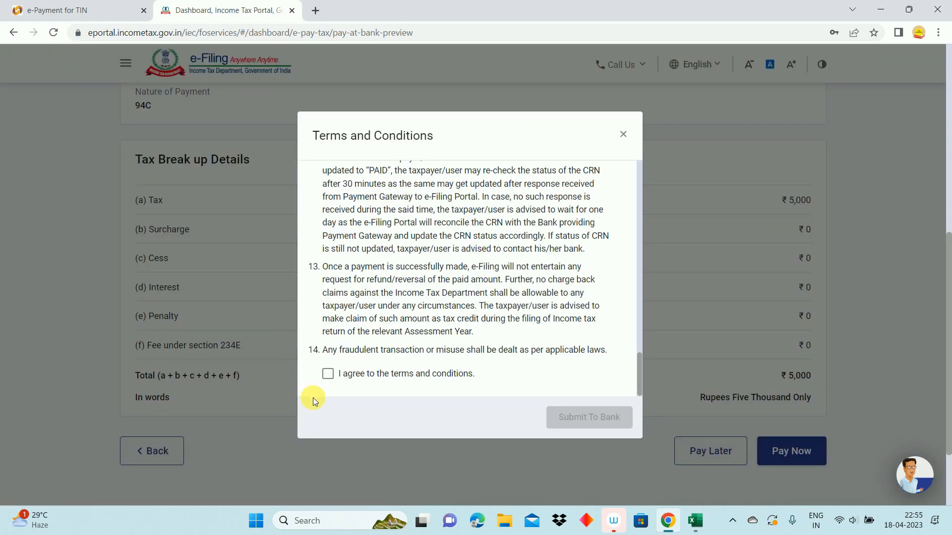
click(328, 374)
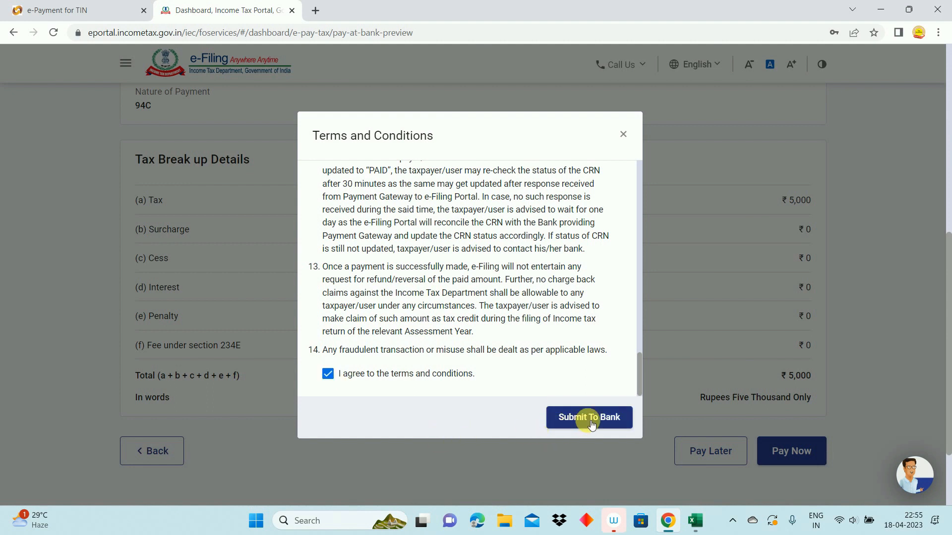
click(591, 424)
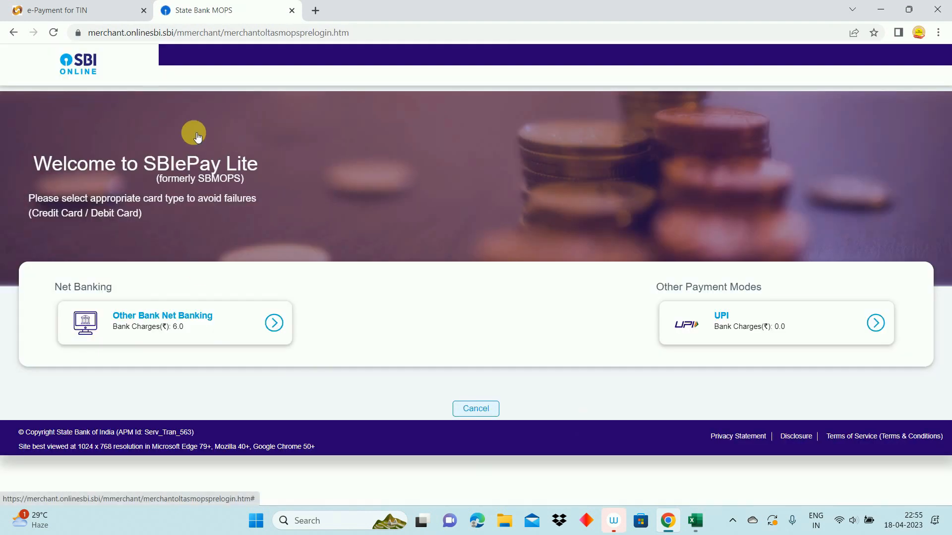